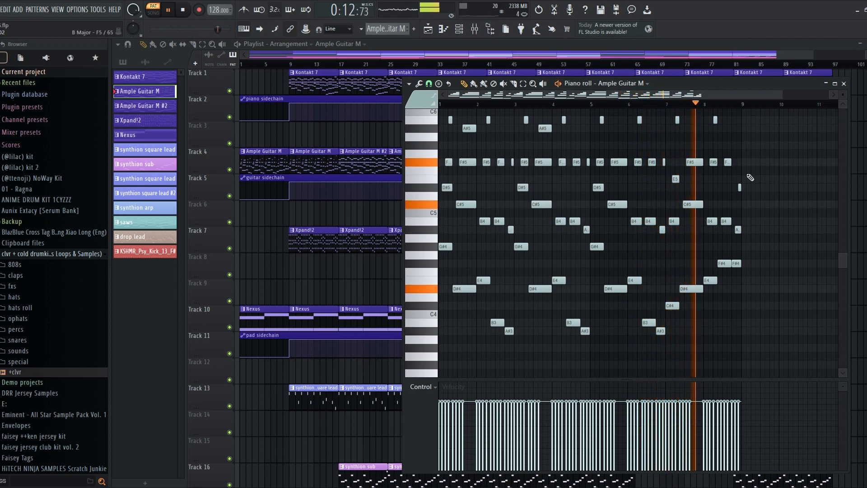
Play the Kontakt 7 piano pattern, examining its notes in the piano roll and the effects on mixer track Insert 1.
scroll(750, 180, up, 3)
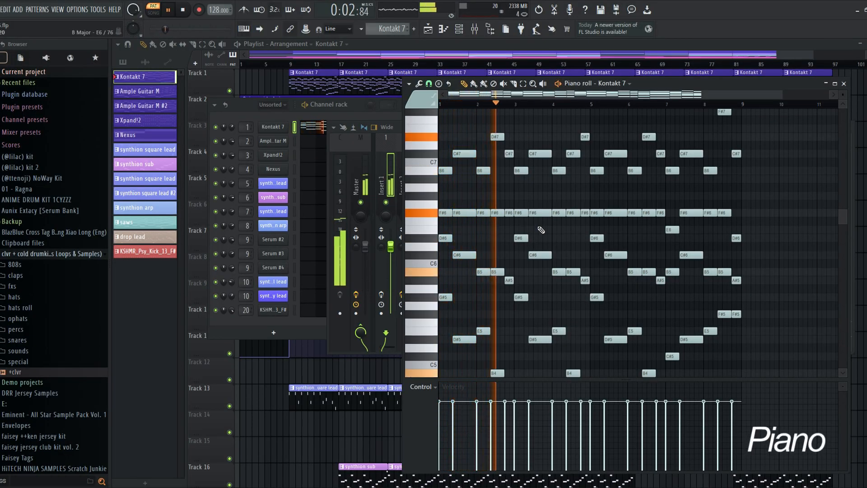
scroll(566, 163, down, 2)
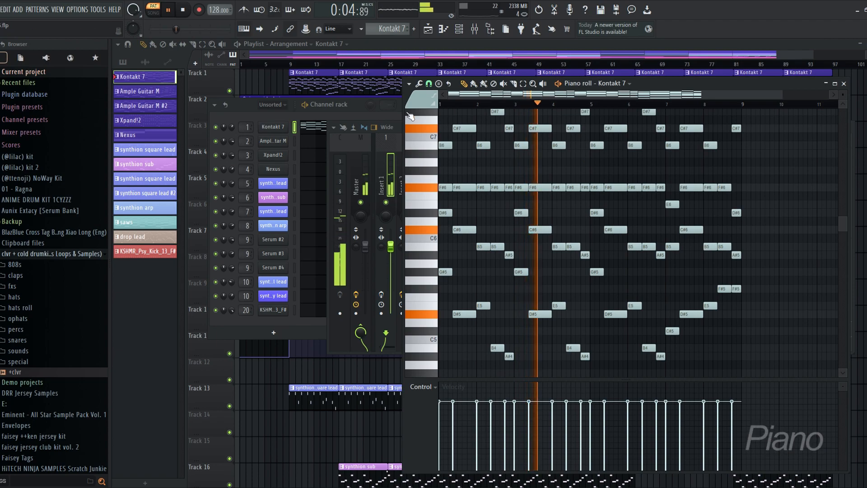
click(381, 284)
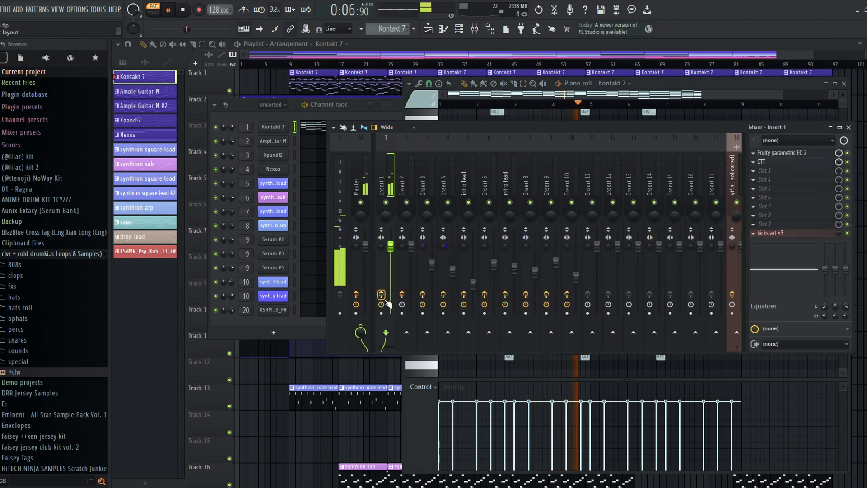
click(727, 96)
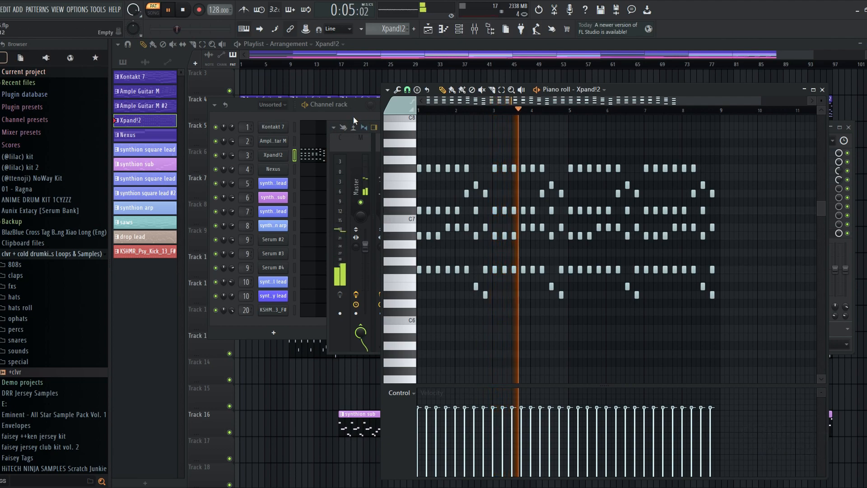
Play the Xpand!2 pattern, checking its mixer track and examining its notes in the piano roll.
key(F9)
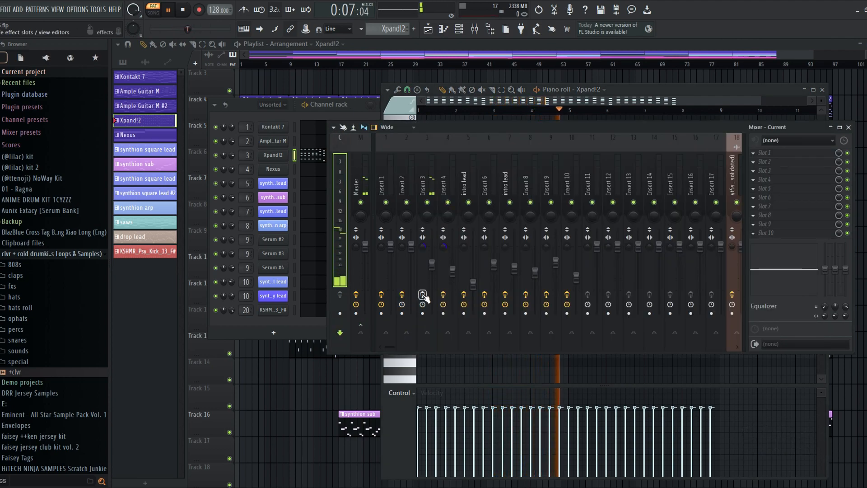
click(659, 100)
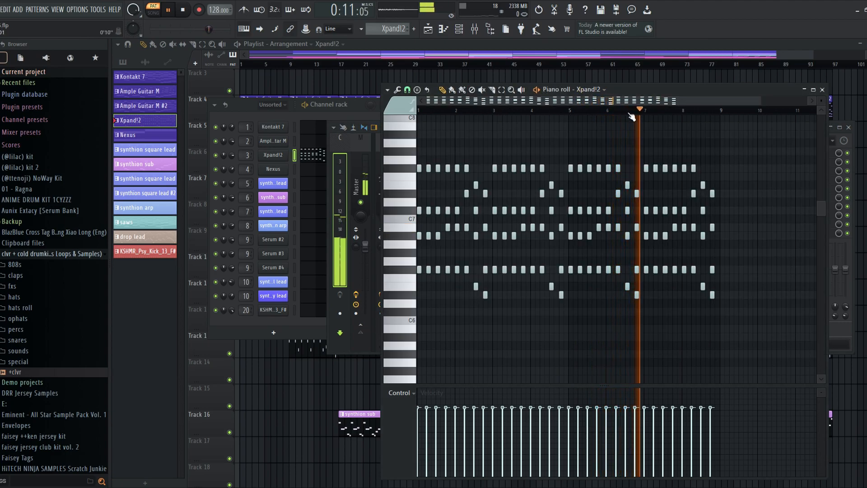
key(space)
key(space)
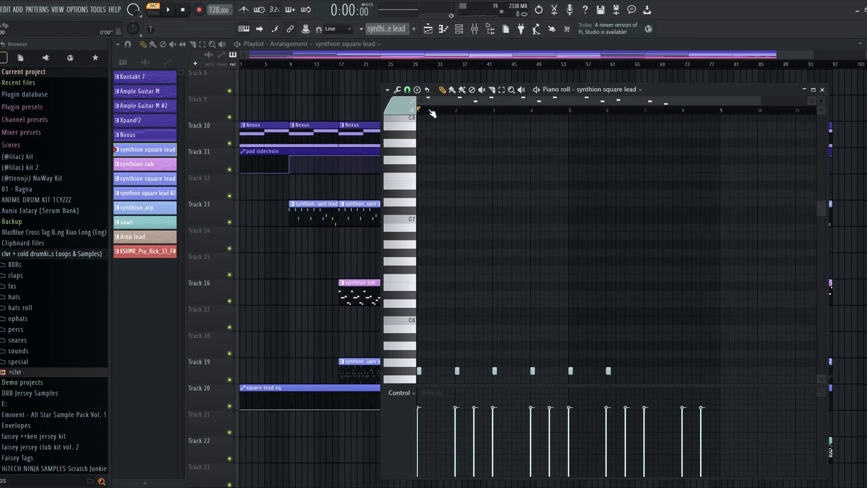
Play the synthion square lead patterns and examine their notes in the piano roll.
key(space)
scroll(544, 199, down, 4)
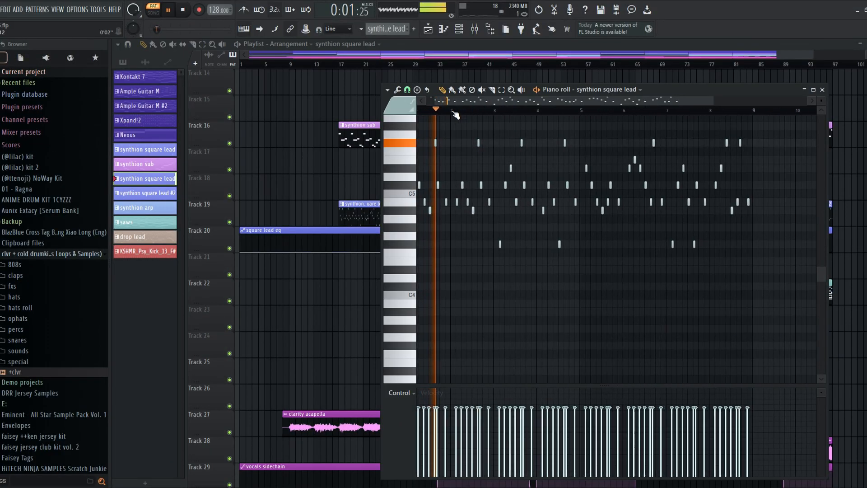
scroll(481, 103, up, 2)
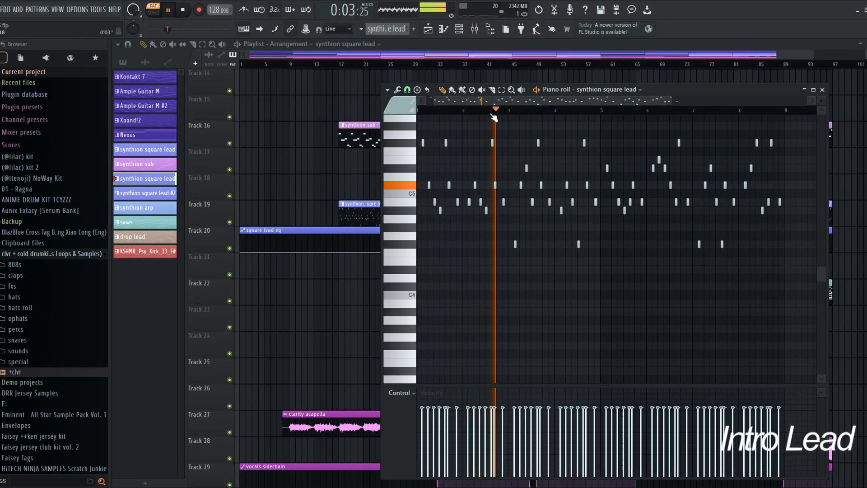
scroll(489, 119, down, 2)
scroll(489, 136, up, 3)
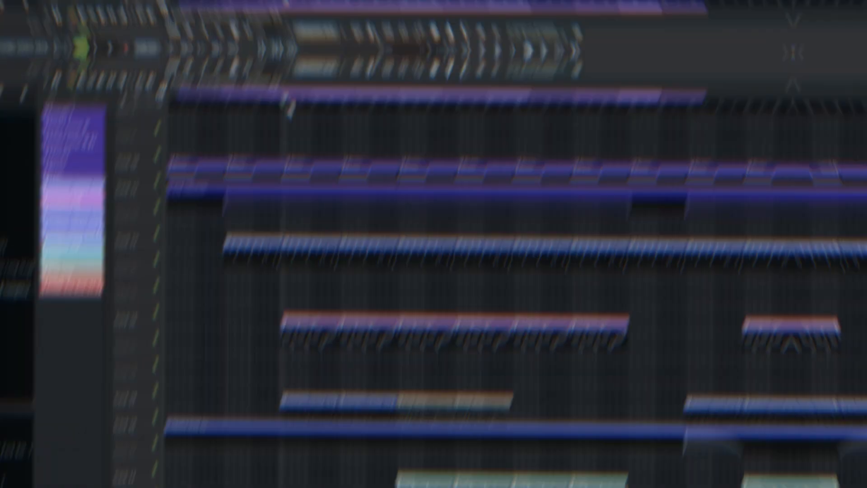
Examine the instrument, automation and drum tracks in the playlist while the arrangement plays with the vocal tracks muted.
scroll(438, 252, down, 2)
scroll(505, 350, down, 8)
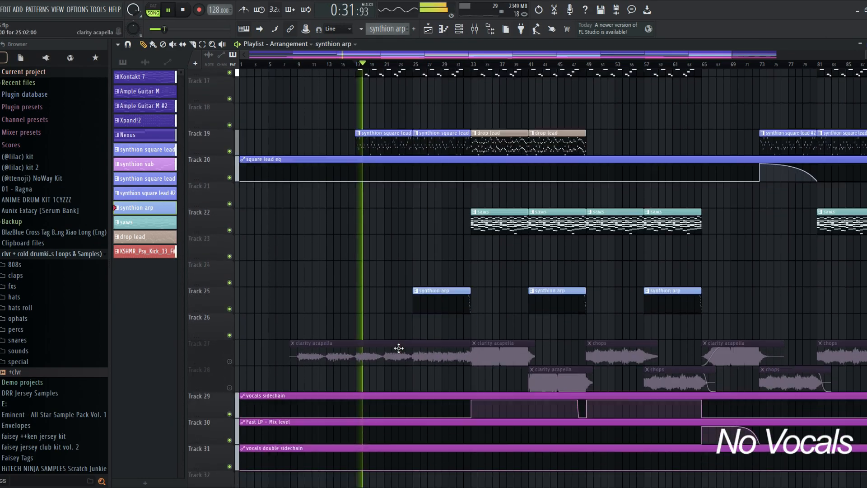
scroll(483, 272, up, 3)
scroll(465, 265, up, 15)
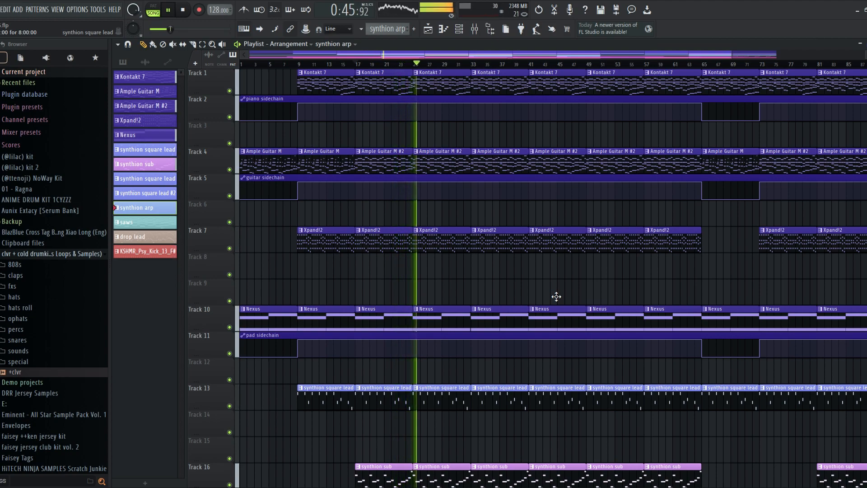
scroll(577, 283, down, 8)
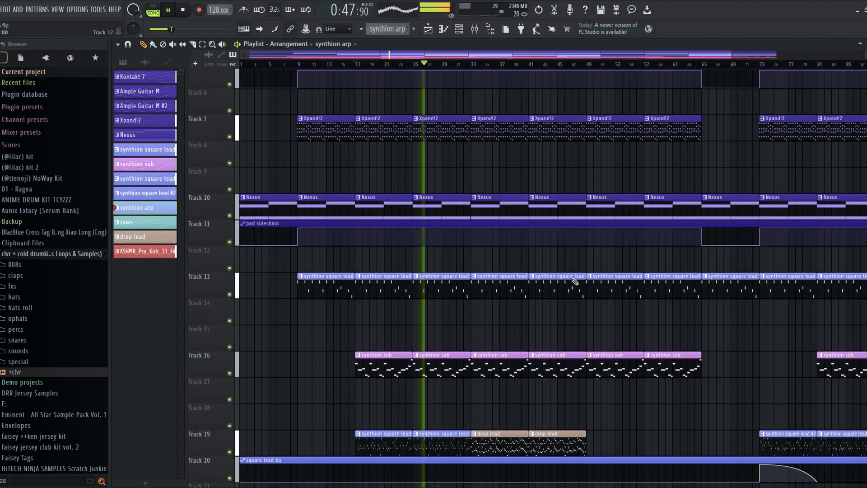
scroll(494, 334, down, 1)
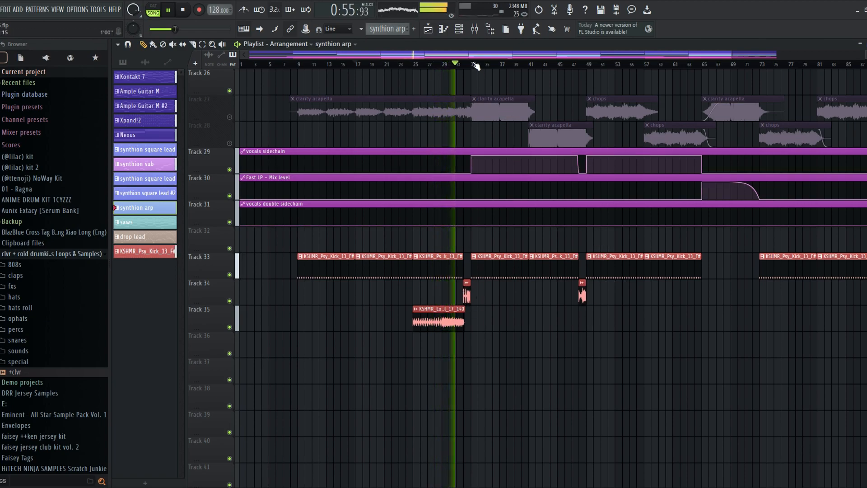
scroll(475, 66, up, 2)
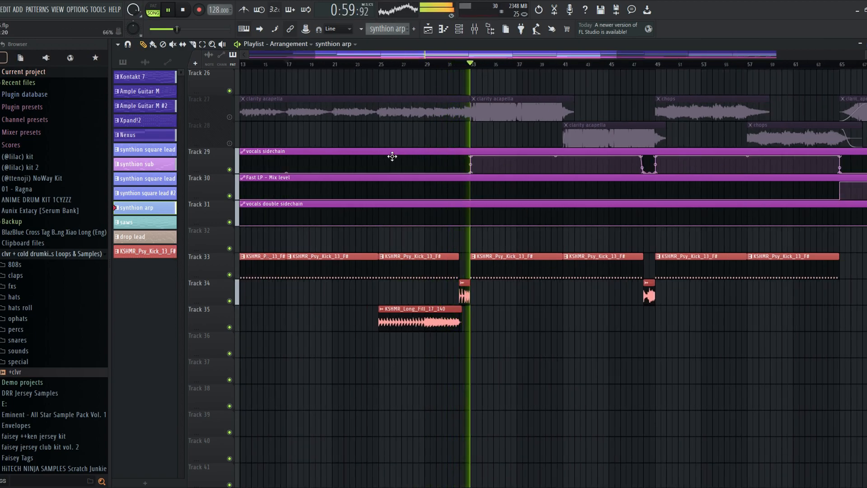
scroll(518, 185, up, 3)
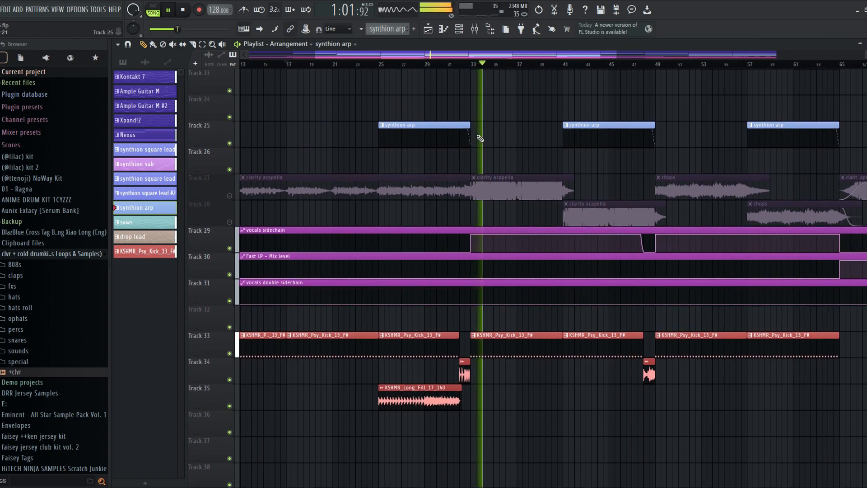
scroll(480, 153, up, 2)
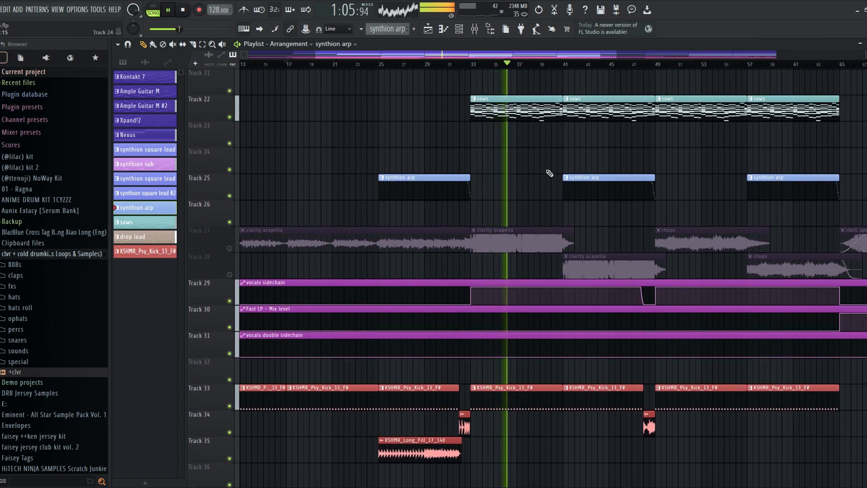
scroll(549, 185, up, 2)
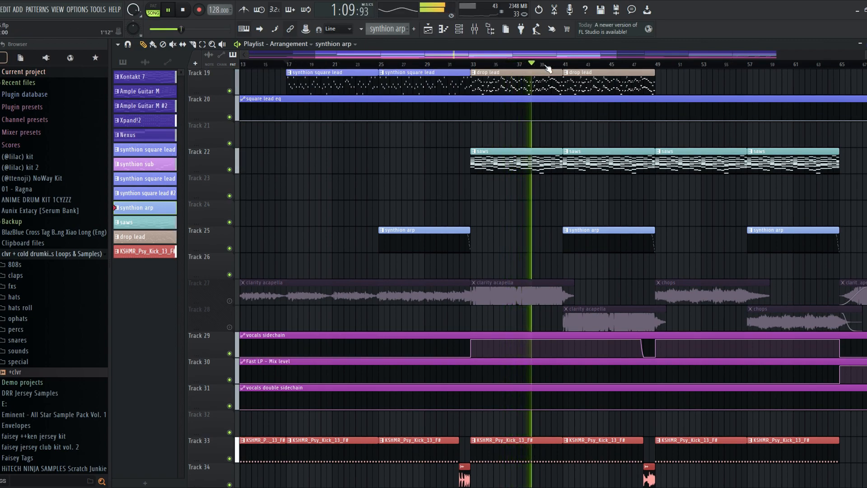
scroll(547, 250, up, 4)
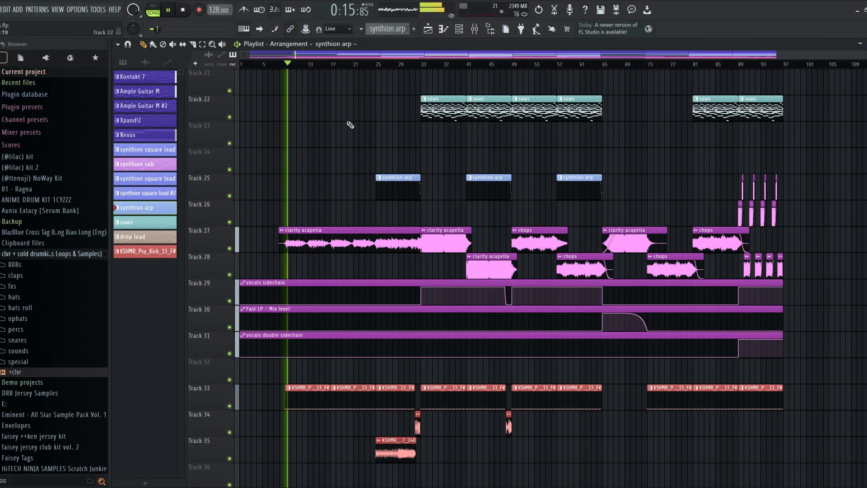
Examine the playlist's instrument and vocal tracks during the opening section while the full song plays with vocals.
scroll(325, 188, up, 7)
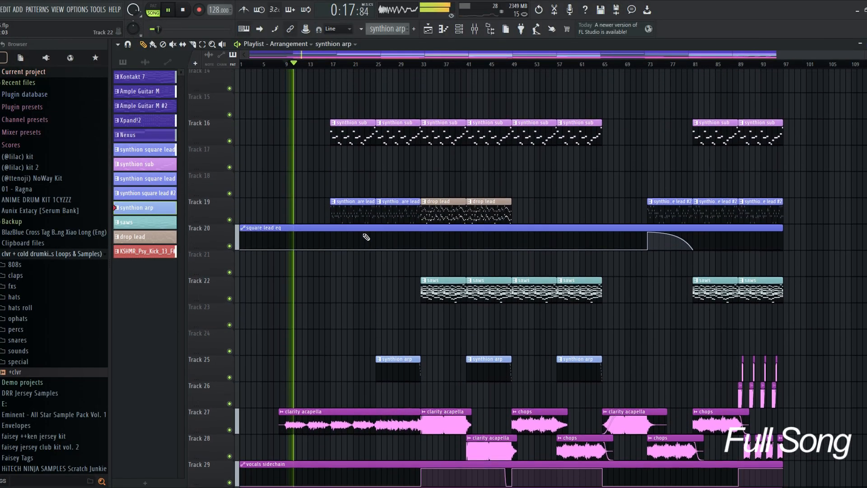
scroll(638, 202, up, 7)
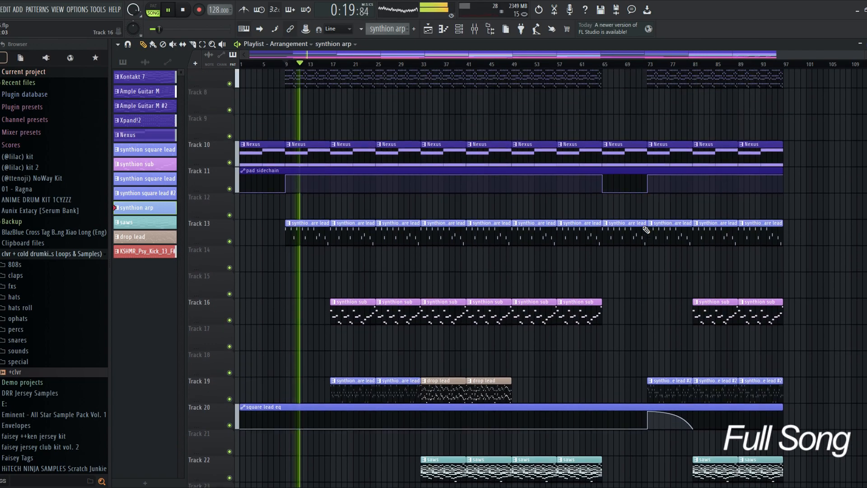
scroll(646, 230, up, 6)
scroll(625, 194, up, 1)
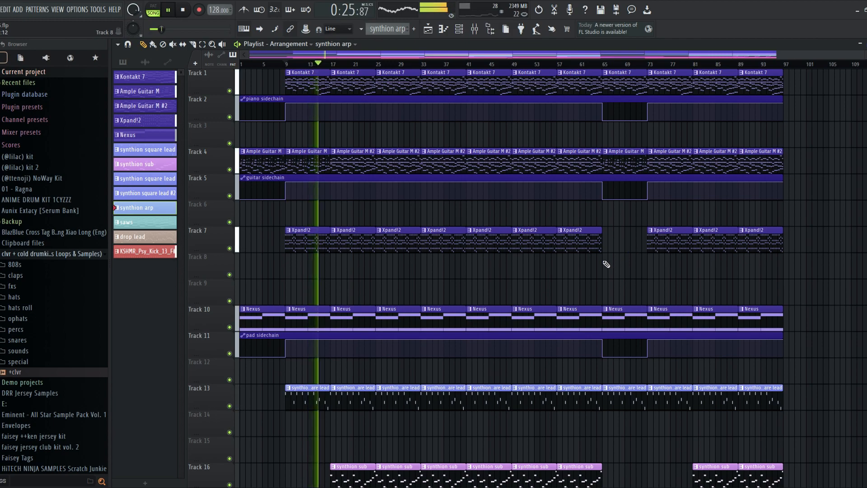
scroll(587, 255, down, 8)
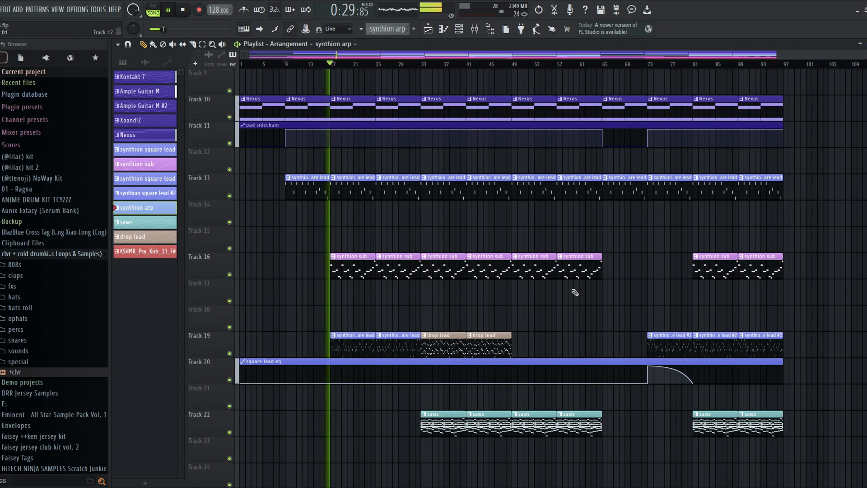
scroll(574, 292, down, 9)
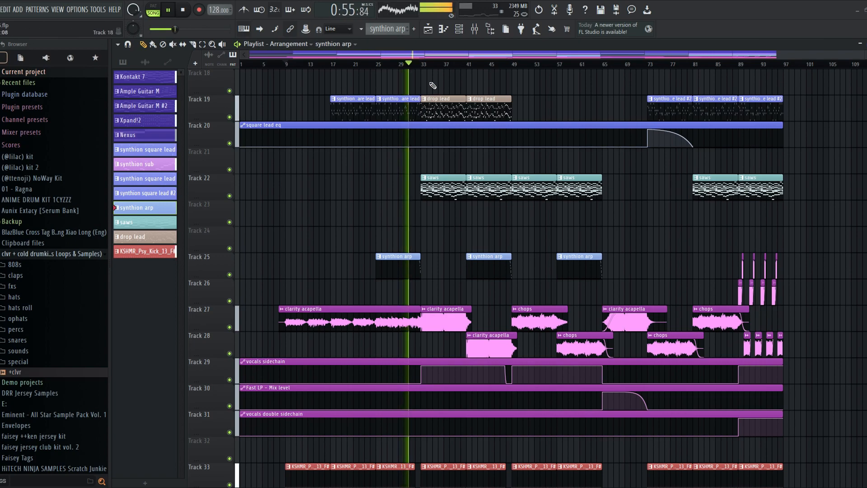
Examine the drop section from bar 33 across the lead, saws, arp, sub and vocal tracks during playback.
scroll(433, 68, up, 2)
scroll(432, 67, up, 1)
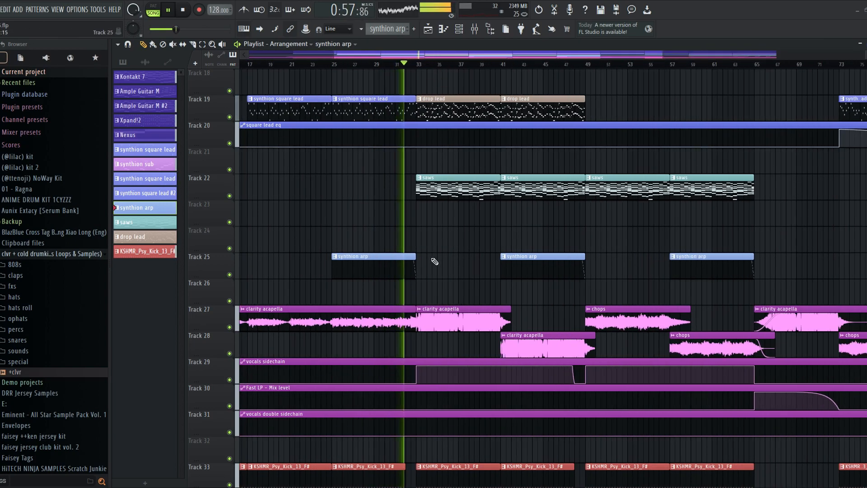
scroll(433, 251, up, 5)
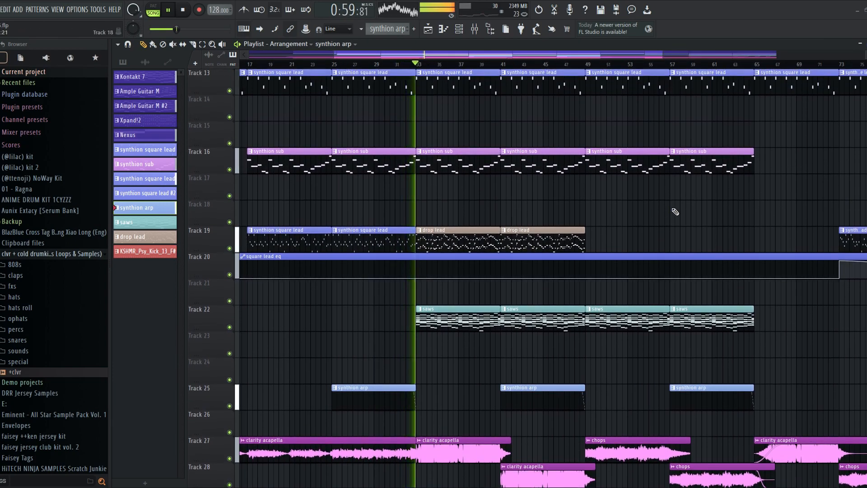
scroll(605, 232, up, 3)
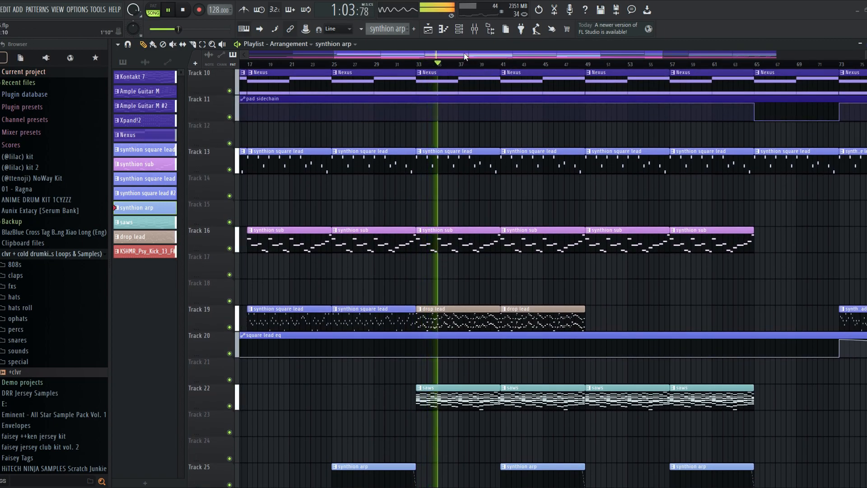
drag(465, 56, 490, 57)
scroll(686, 323, up, 3)
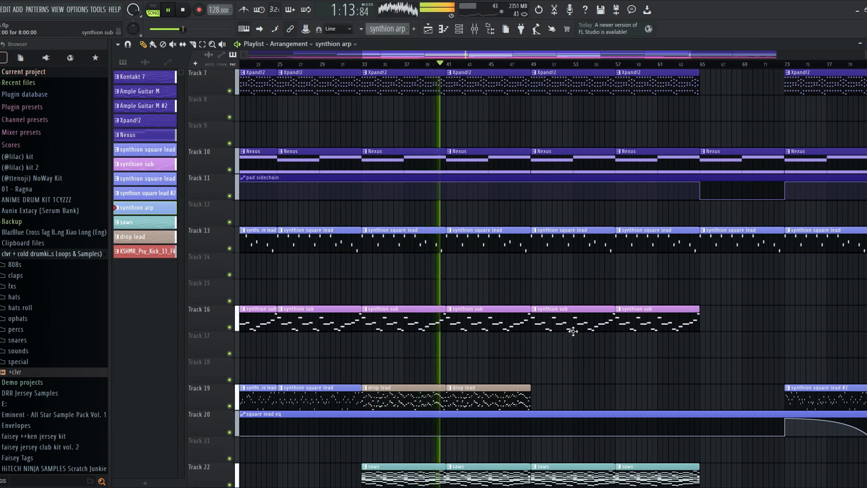
scroll(587, 343, down, 2)
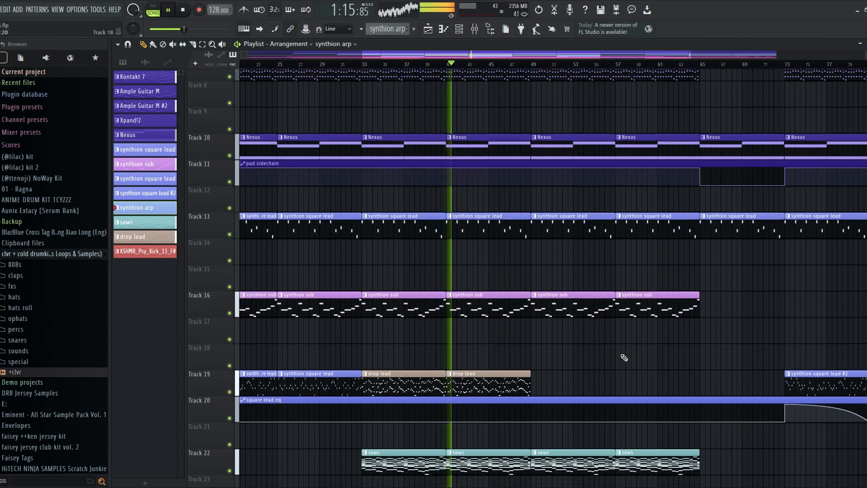
scroll(617, 325, down, 5)
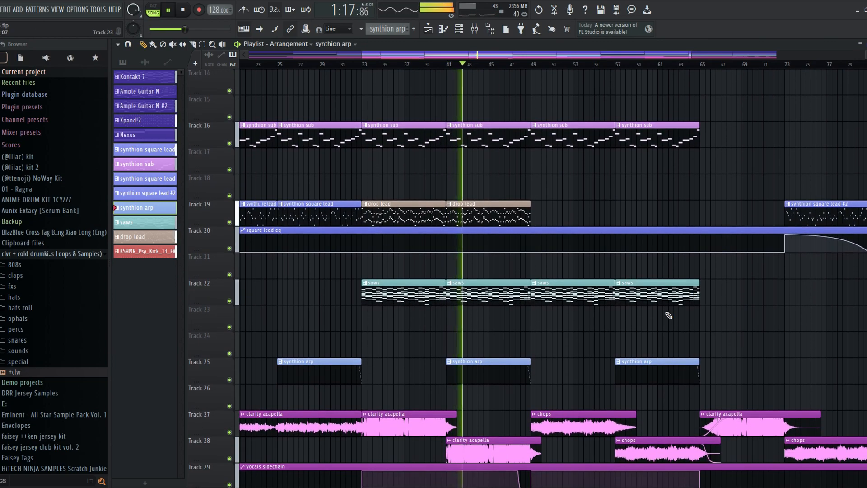
scroll(722, 298, down, 3)
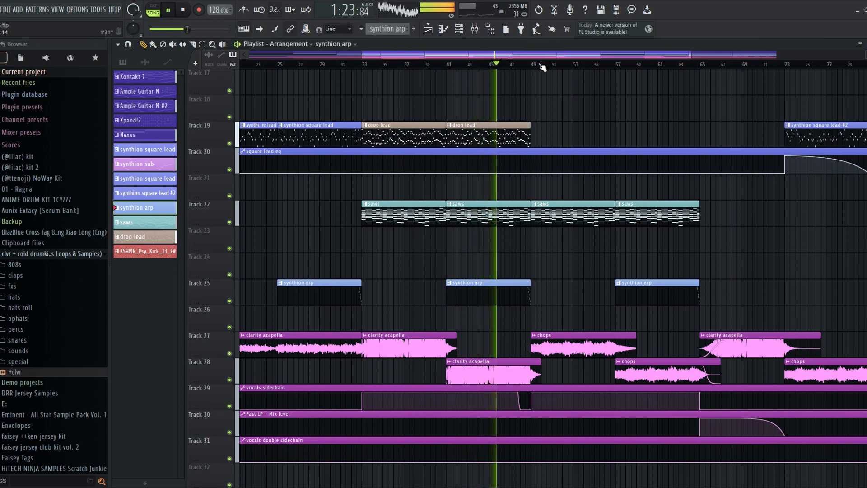
Examine the vocal chops section from bar 49 and the remaining arrangement up to bar 97 during playback.
scroll(541, 66, up, 5)
drag(503, 57, 514, 57)
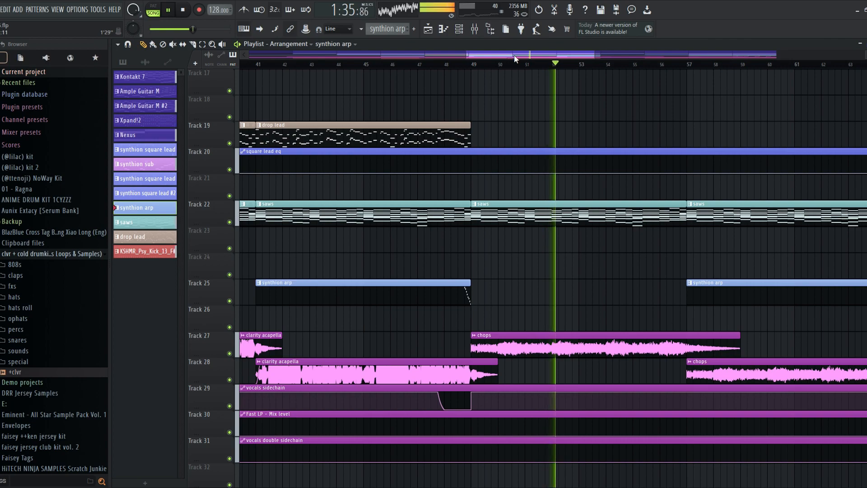
scroll(514, 58, down, 3)
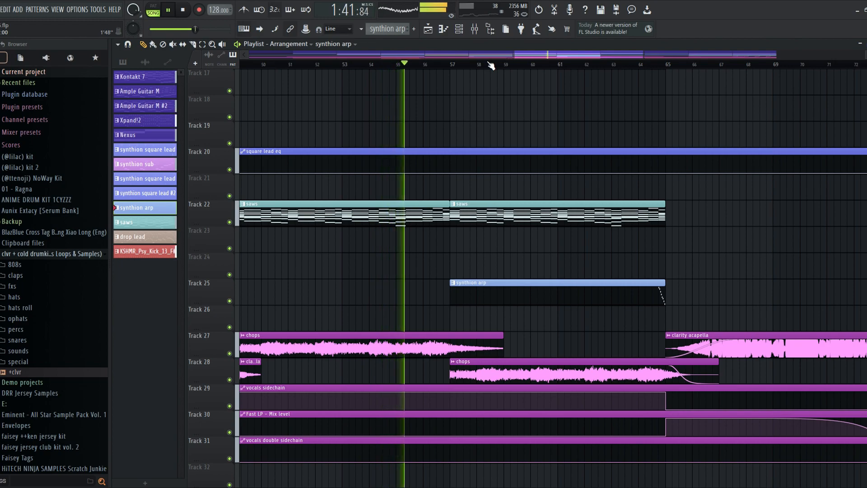
scroll(490, 66, down, 4)
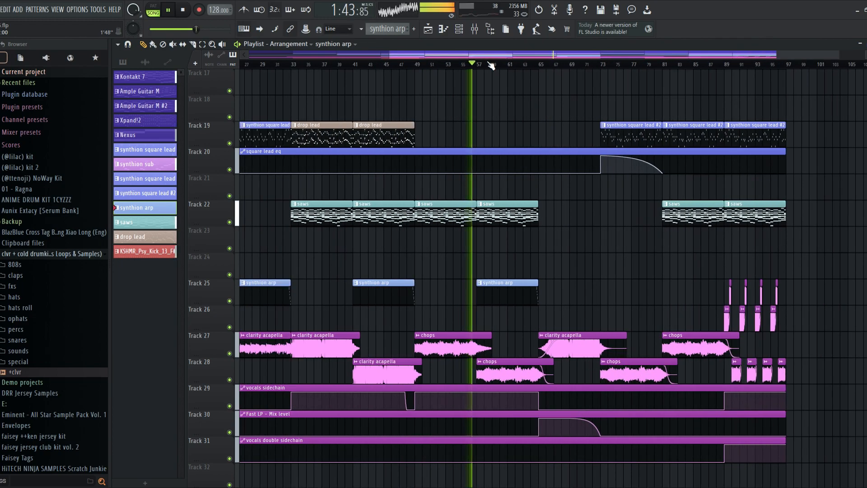
scroll(490, 66, up, 1)
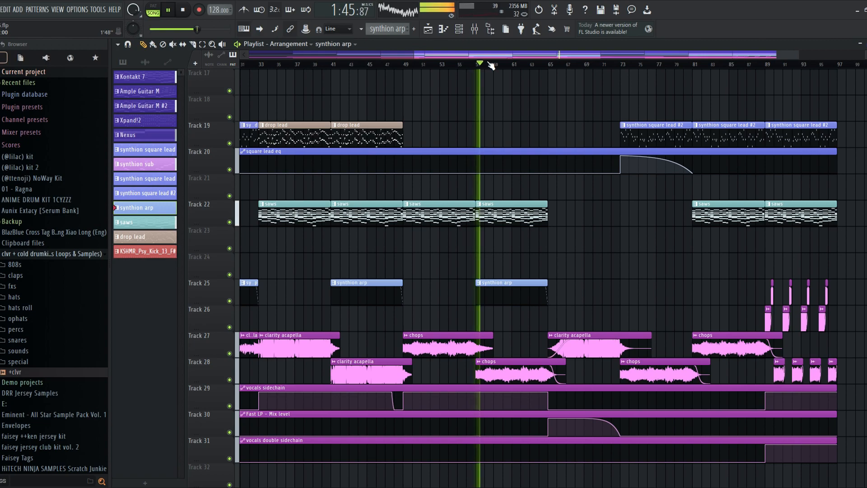